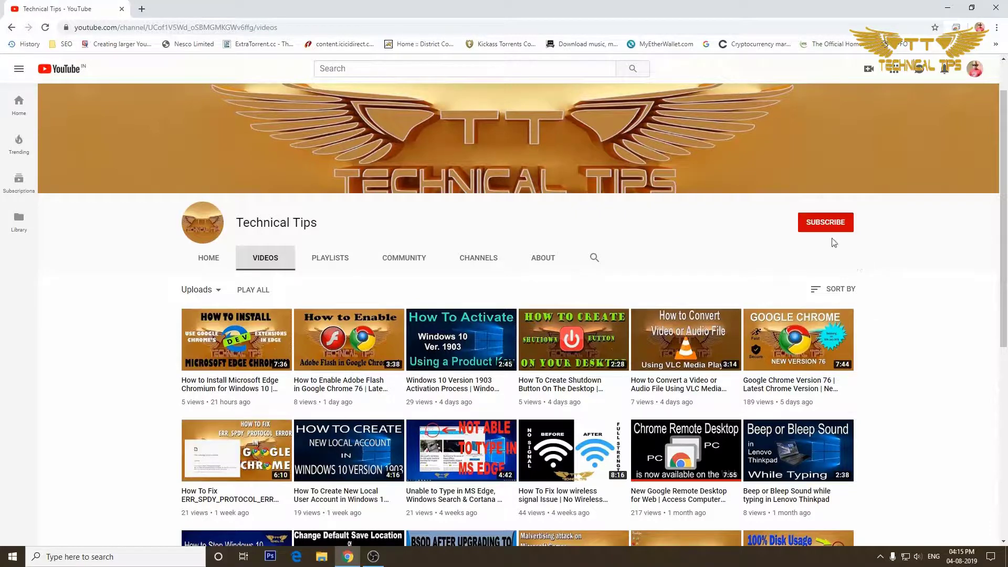
- Subscribe to Technical Tips with all-video notifications on, then minimize the window to the desktop
left_click(822, 226)
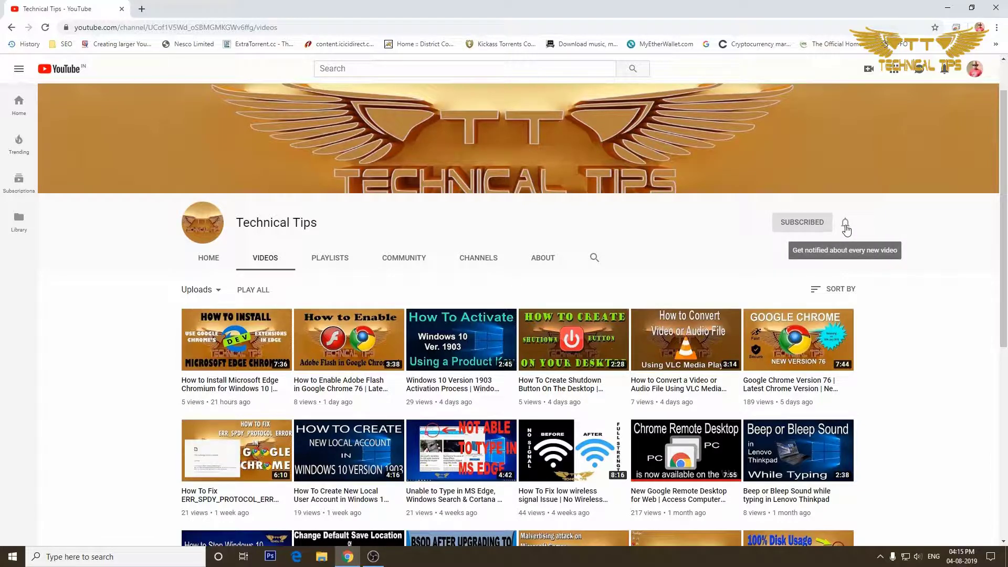
left_click(845, 224)
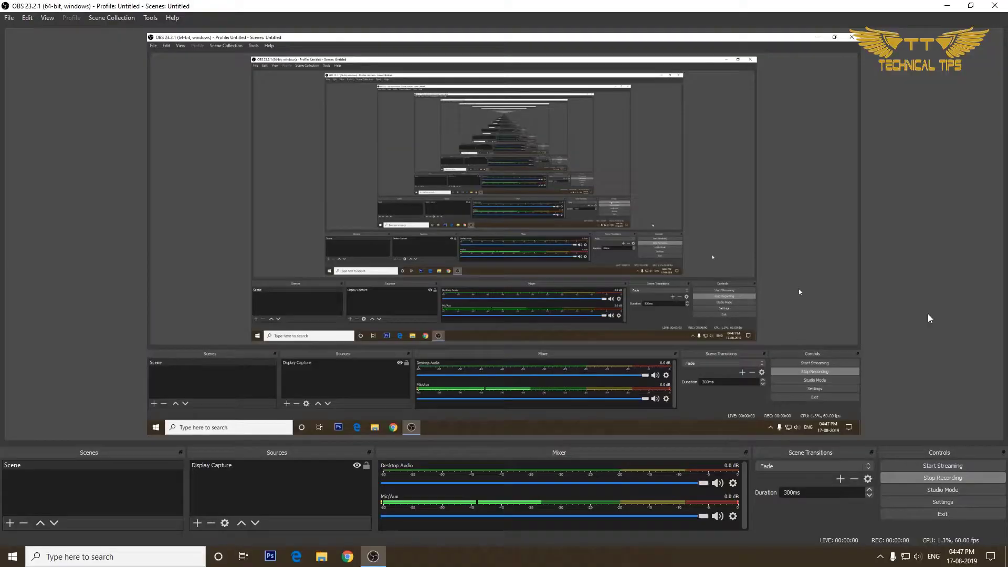
left_click(945, 7)
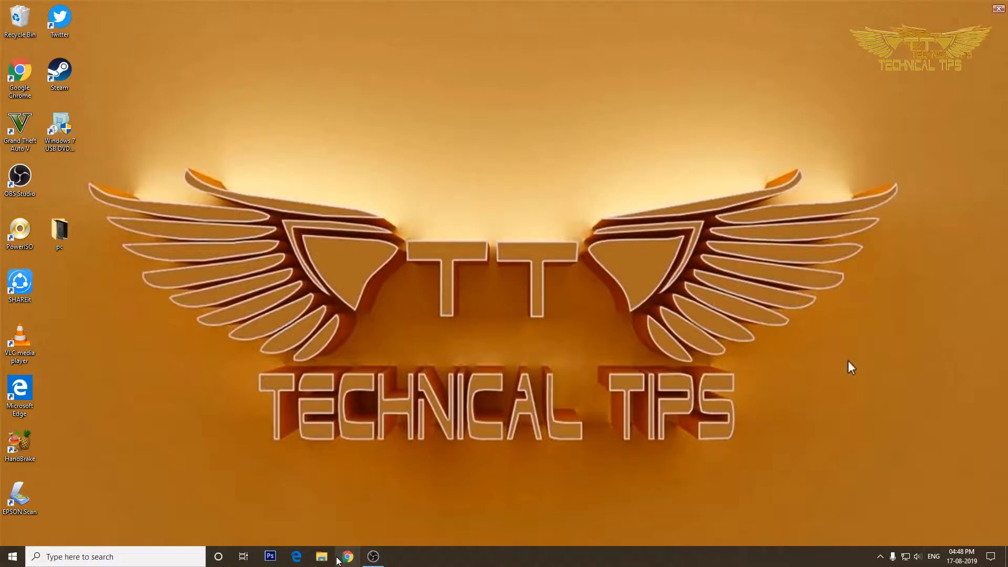
- Open Chrome and go to gmail.com from the address bar
left_click(347, 556)
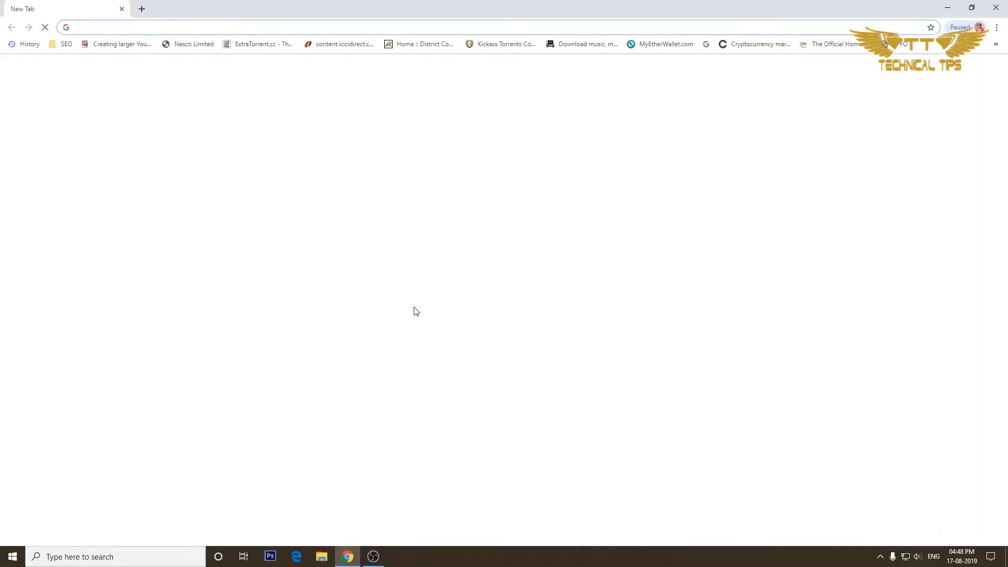
type("g")
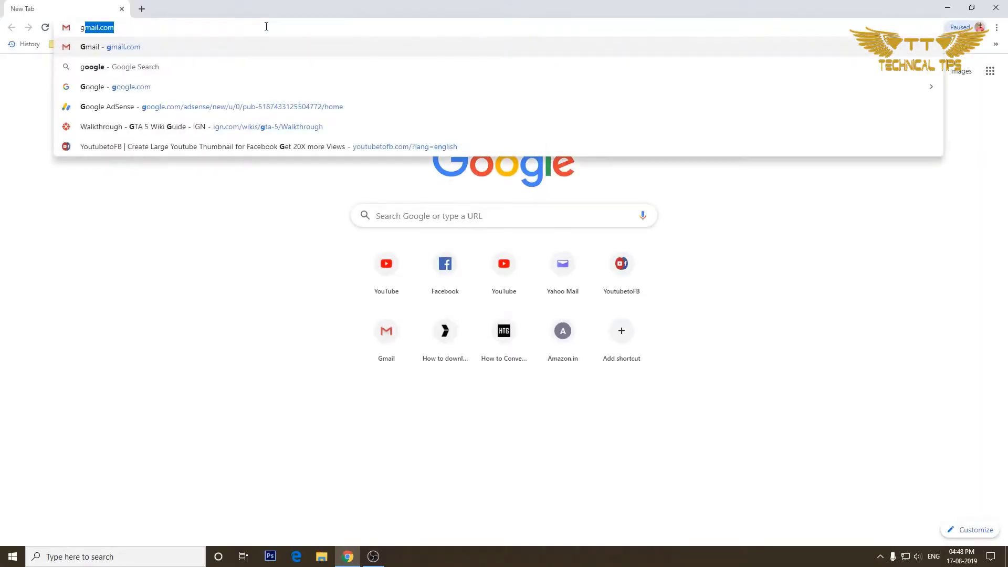
type("mai")
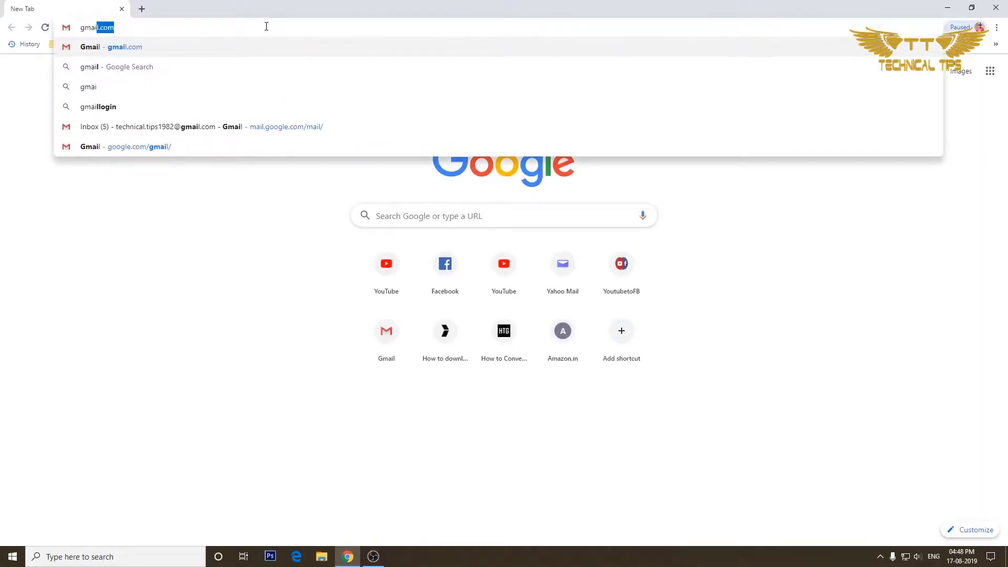
key("Return")
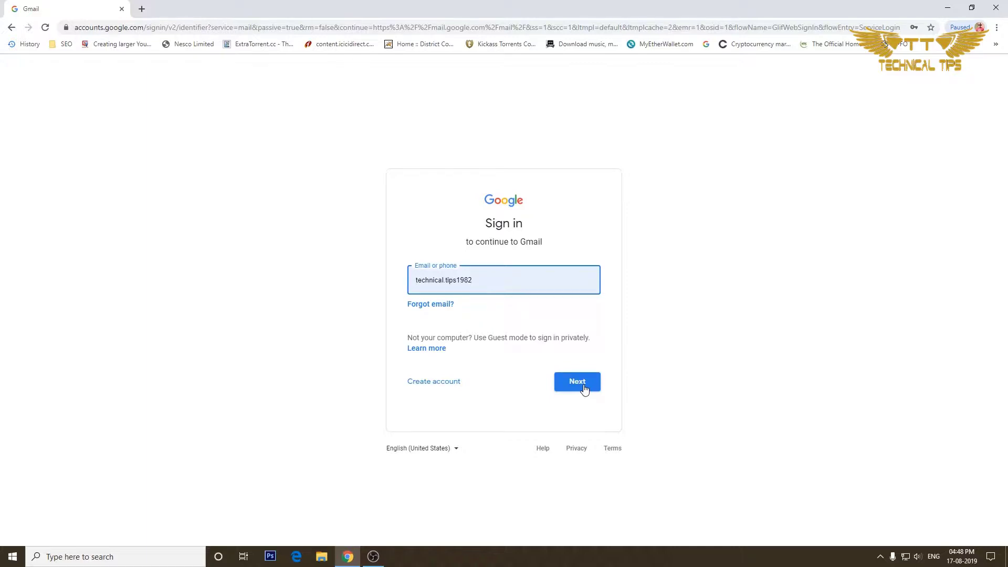
- Sign in to Gmail with the prefilled account email and autofilled password
left_click(584, 384)
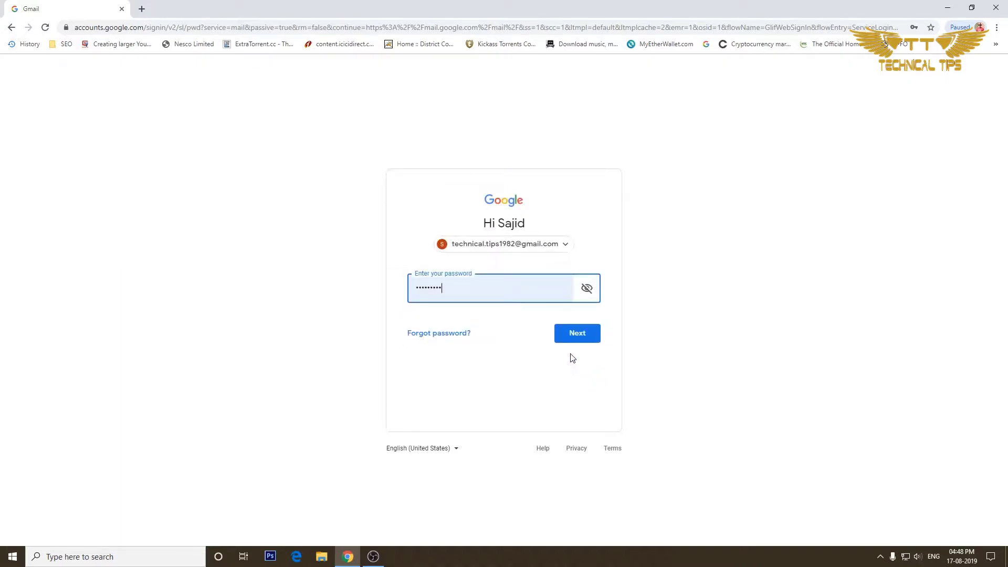
left_click(577, 334)
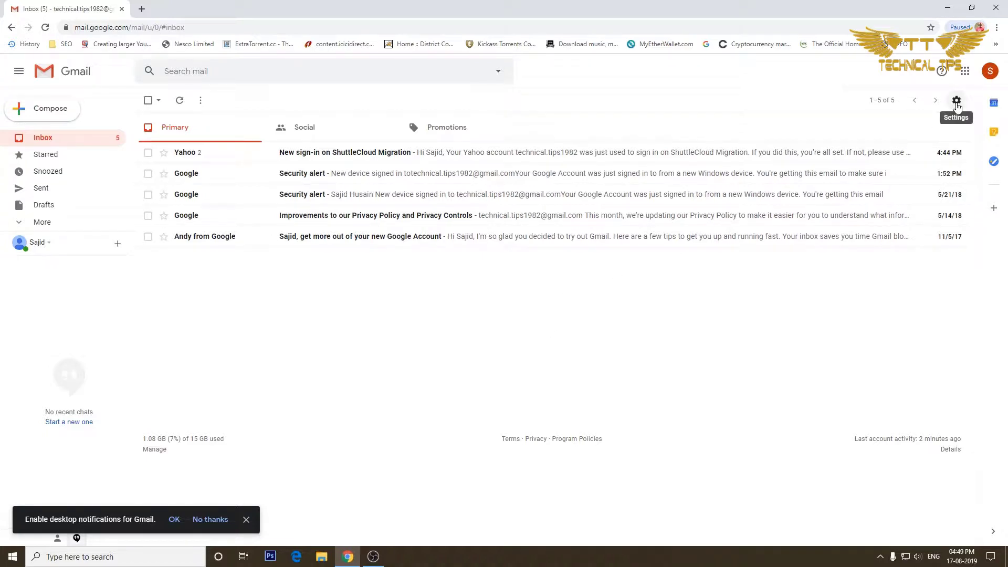
- Open the full Gmail Settings page on the Accounts and Import tab
left_click(956, 101)
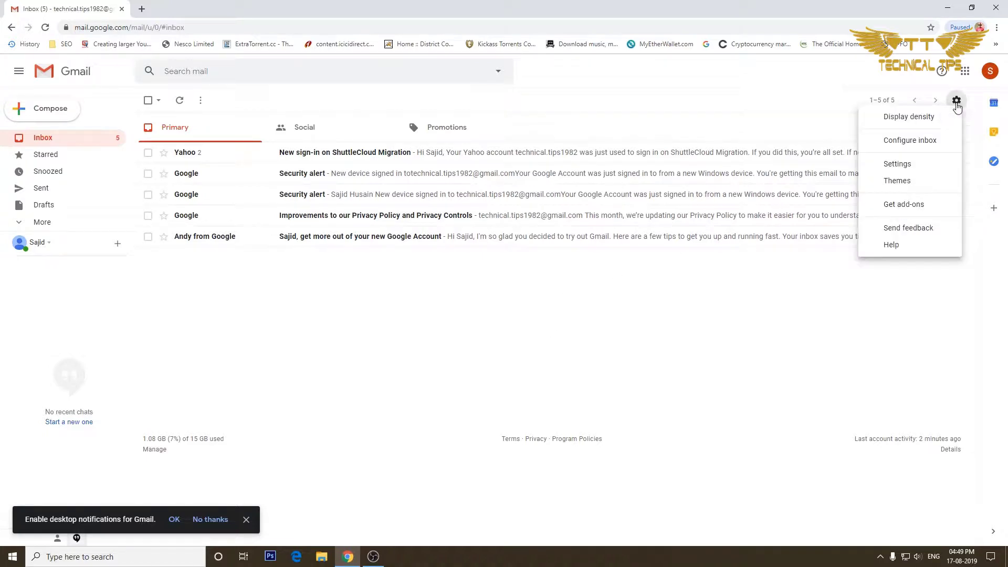
left_click(896, 164)
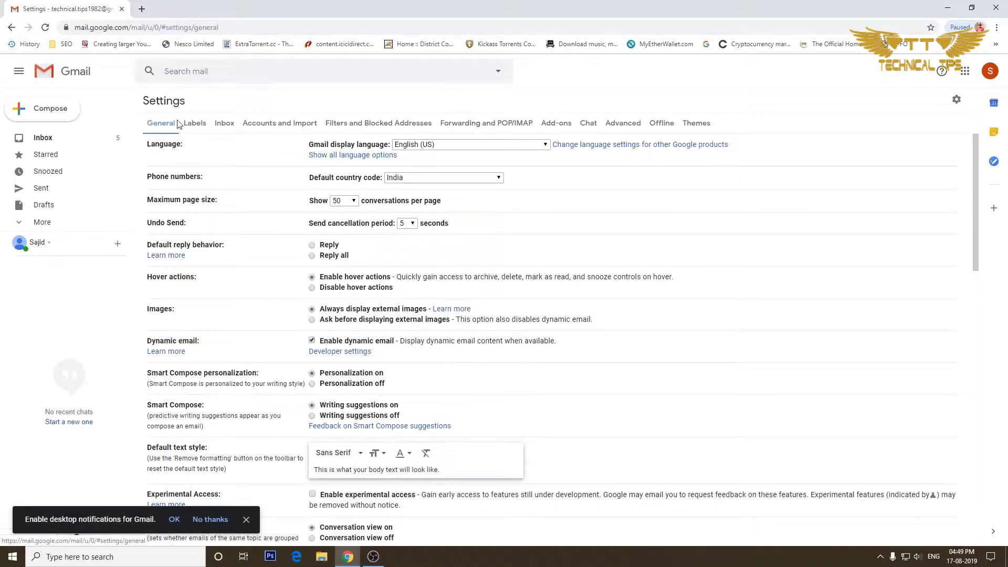
left_click(275, 125)
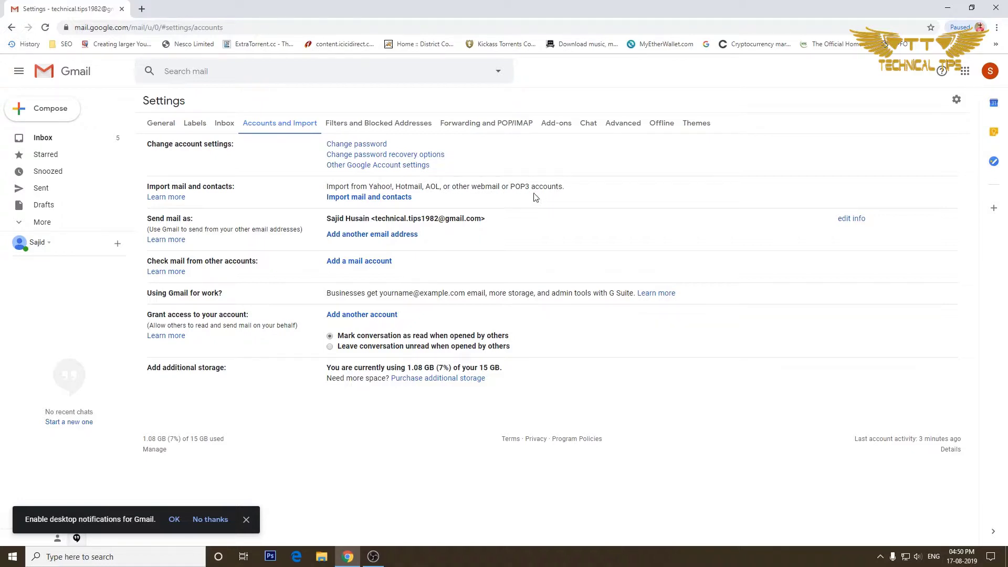
- Start Import mail and contacts and submit the Yahoo account's email address
left_click(364, 198)
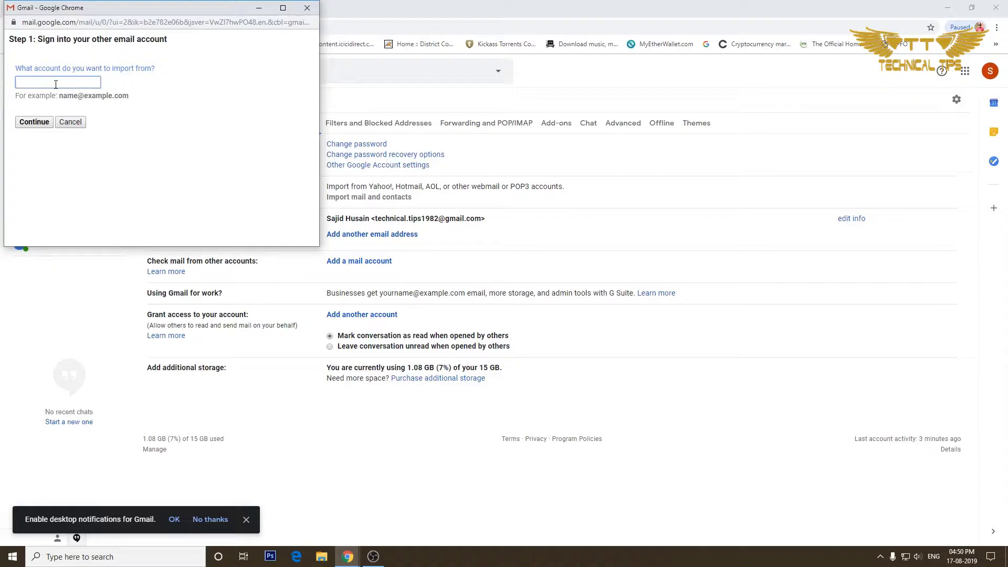
left_click(31, 124)
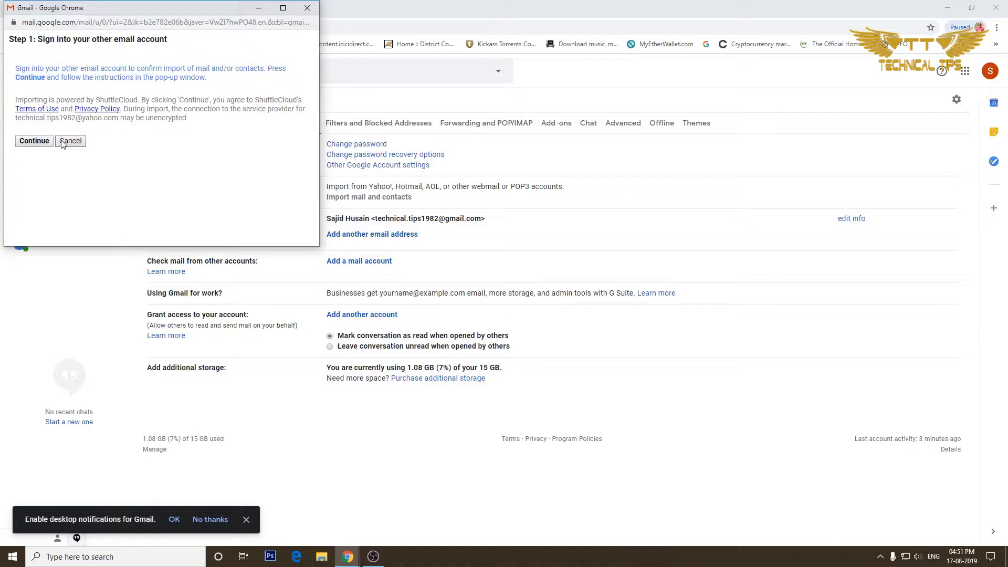
- Agree to ShuttleCloud Migration access on the Yahoo consent page and close the success window
left_click(39, 145)
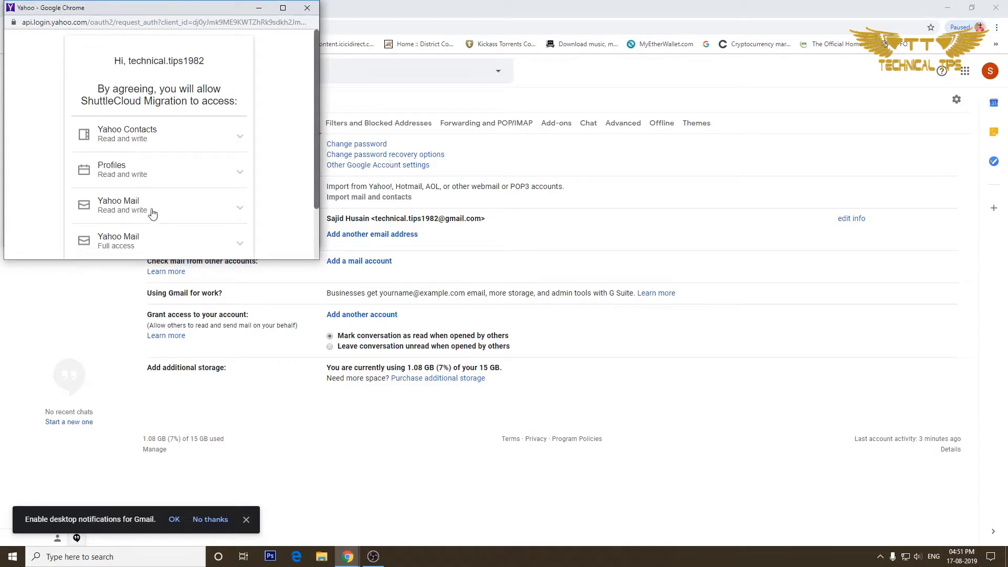
scroll(151, 214, "down", 2)
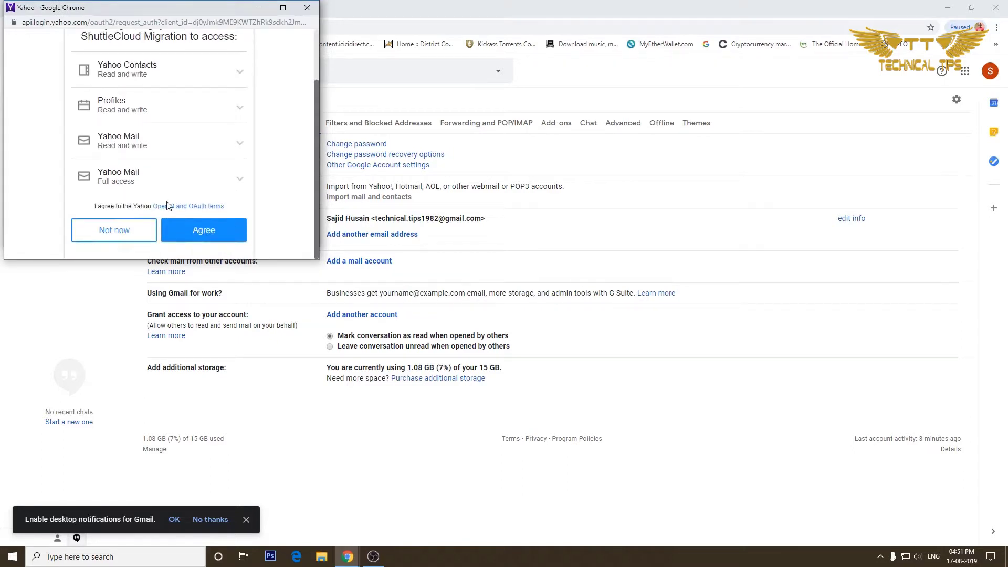
left_click(207, 230)
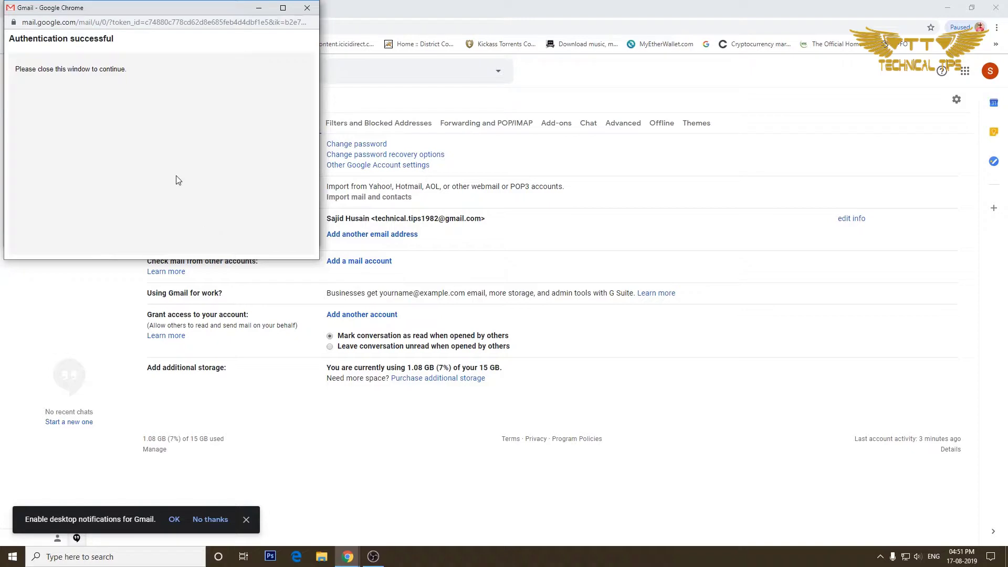
left_click(309, 10)
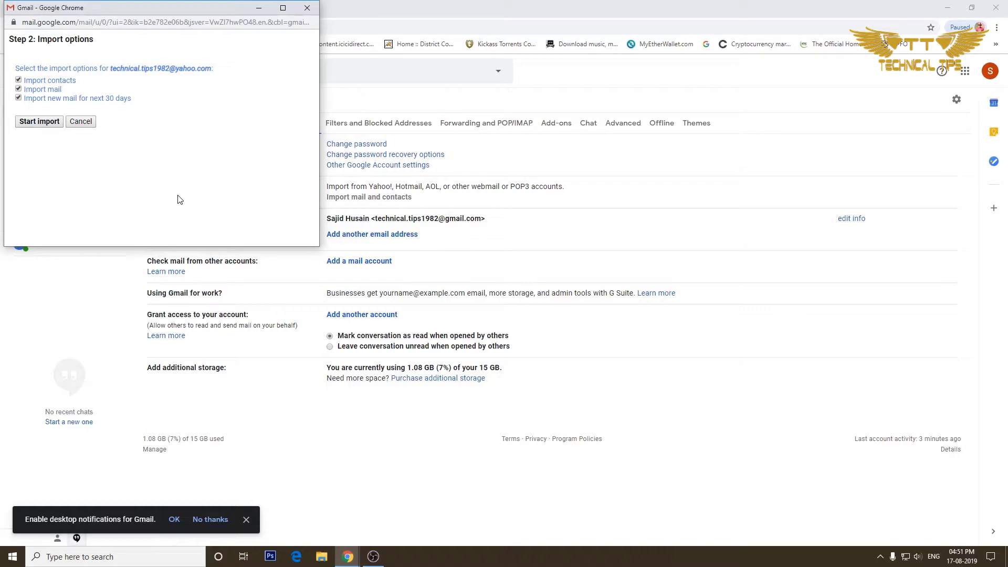
- Start importing Yahoo contacts, mail and 30 days of new mail, then confirm Step 3: Finish
left_click(32, 122)
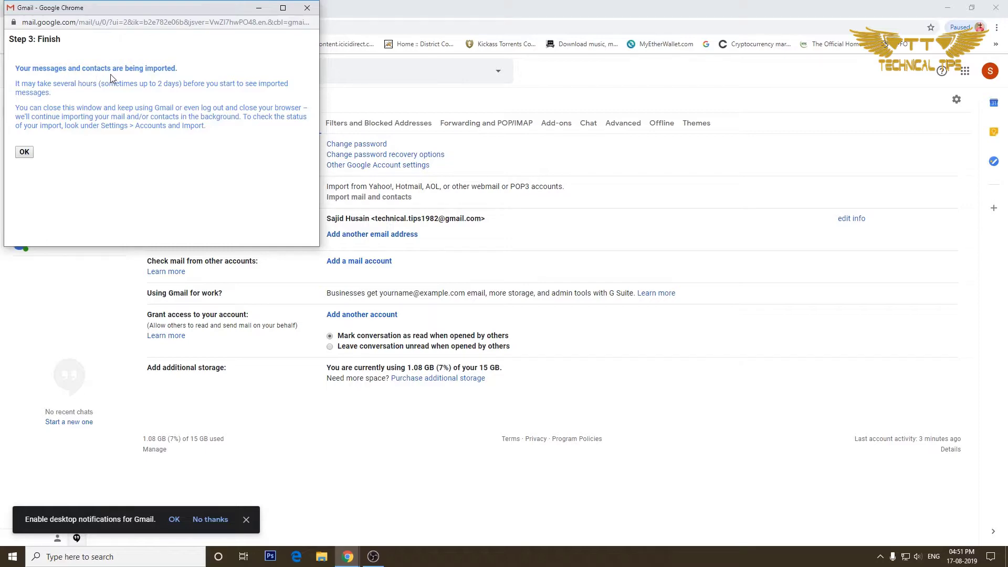
left_click(24, 155)
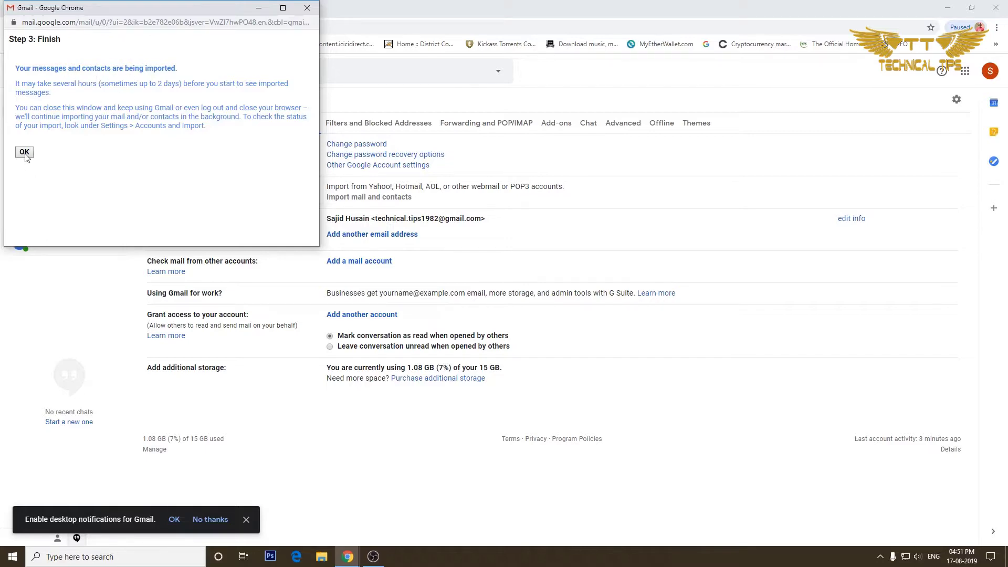
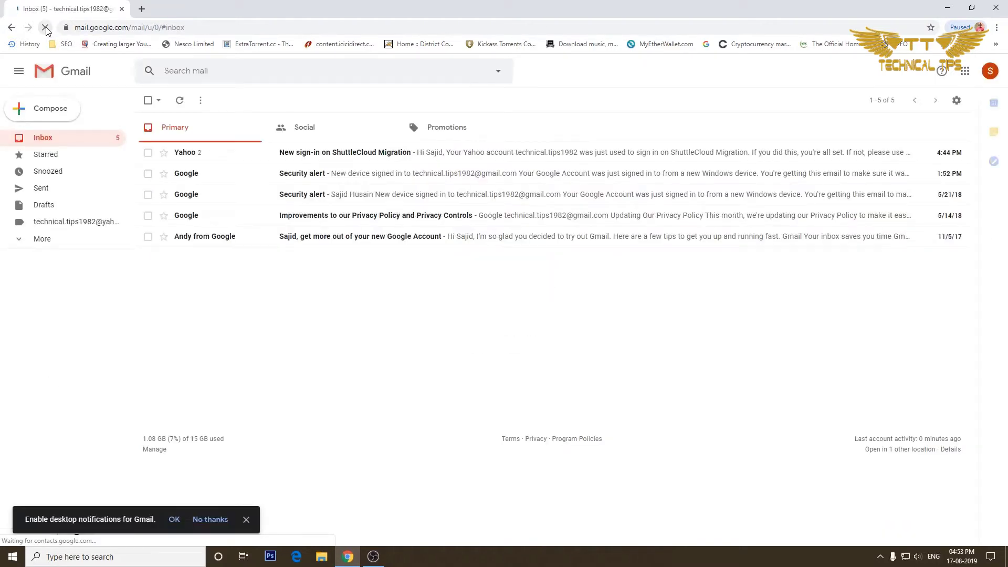
- Expand the sidebar labels and open the Yahoo label showing the 'New sign-in on ShuttleCloud Migration' message
left_click(38, 239)
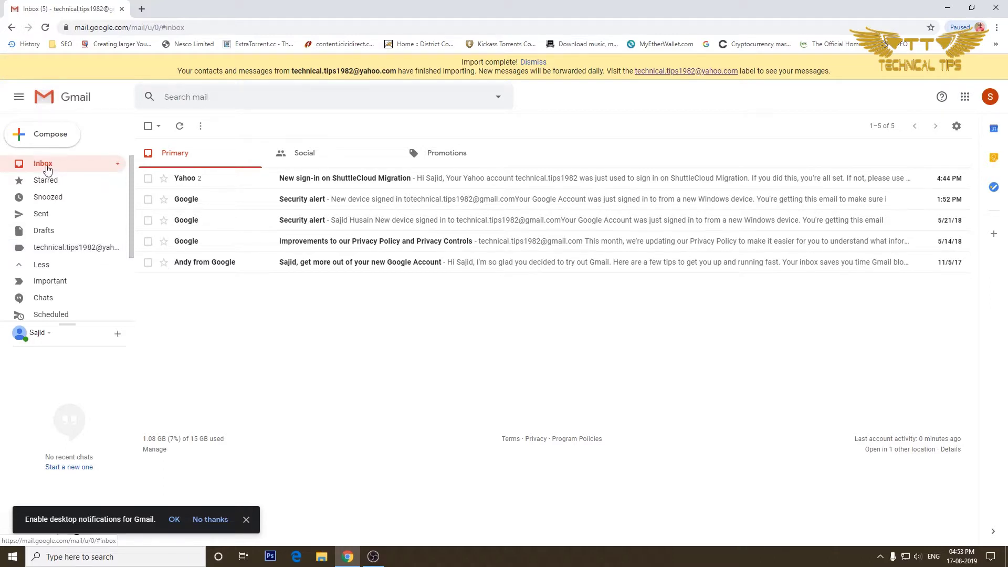
left_click(52, 251)
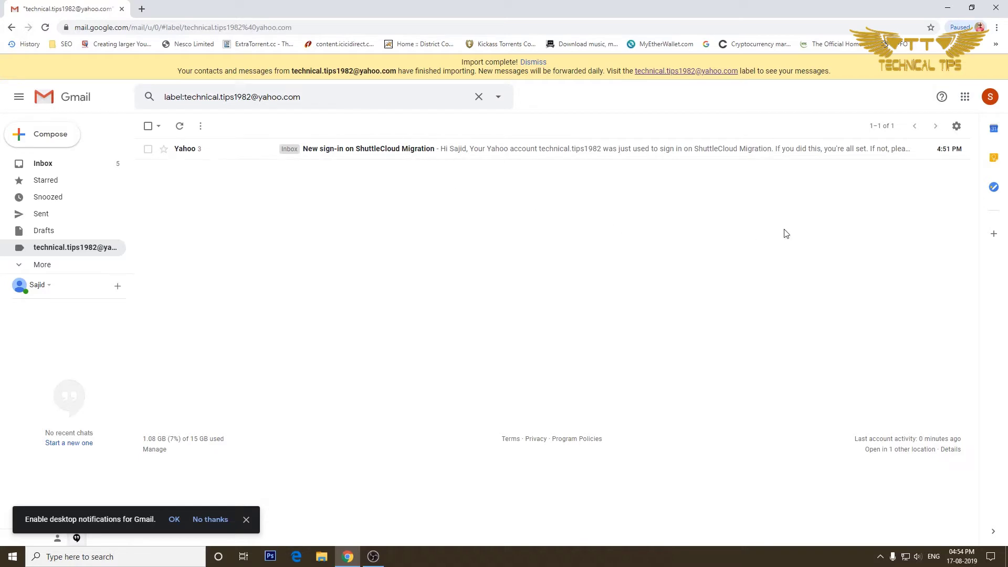
left_click(957, 129)
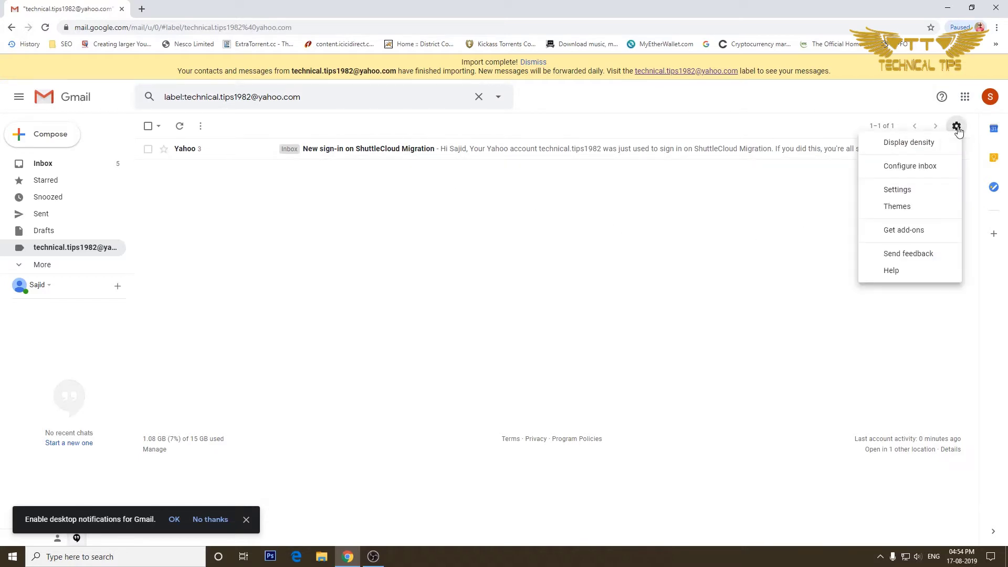
- Stop the Yahoo mail import under Settings' Accounts and Import and confirm it
left_click(905, 191)
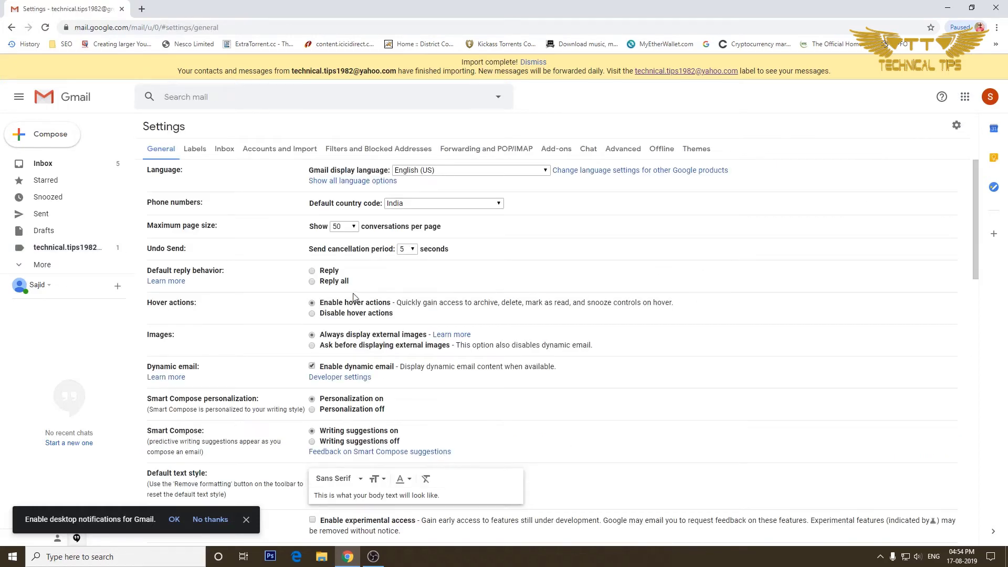
left_click(279, 151)
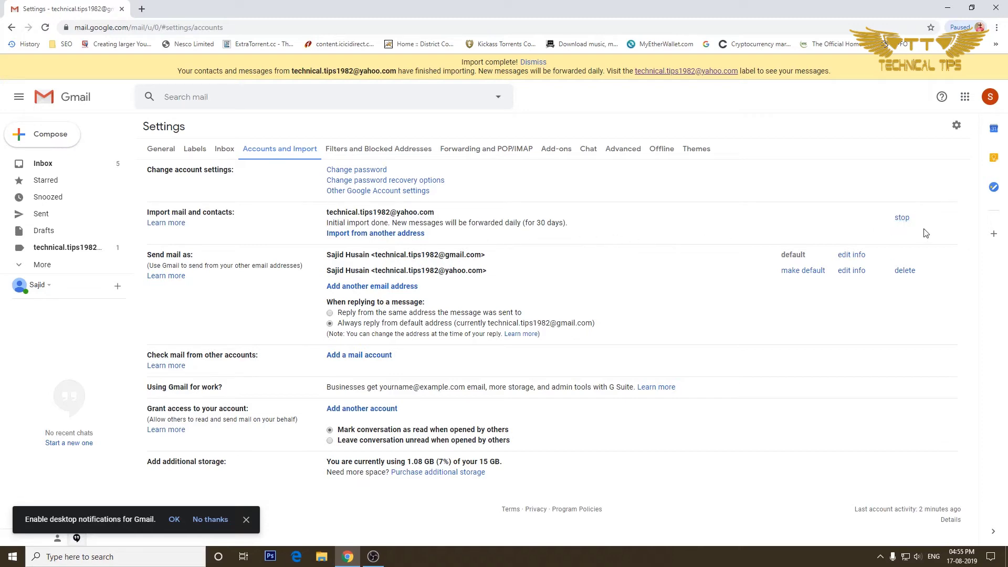
left_click(902, 220)
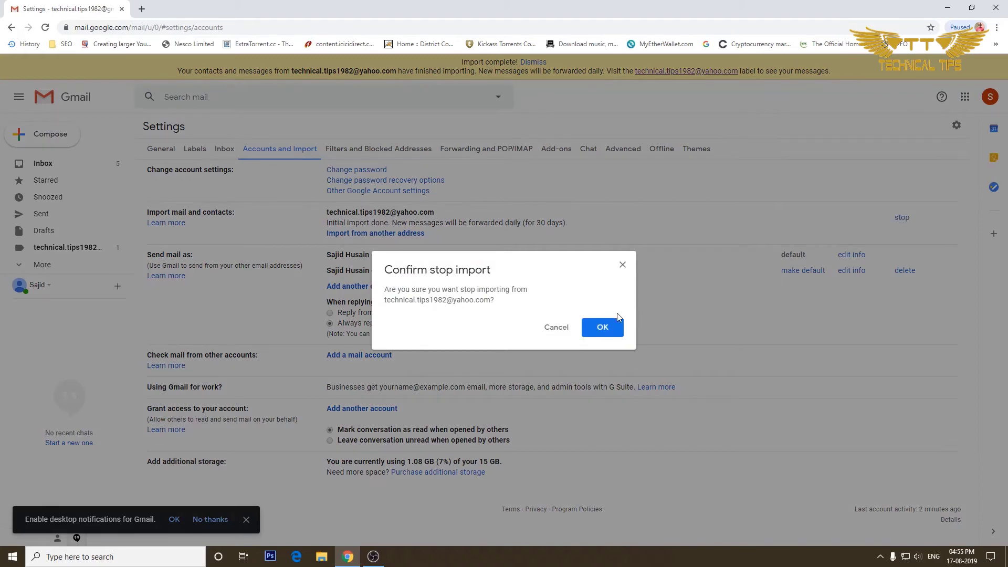
left_click(602, 328)
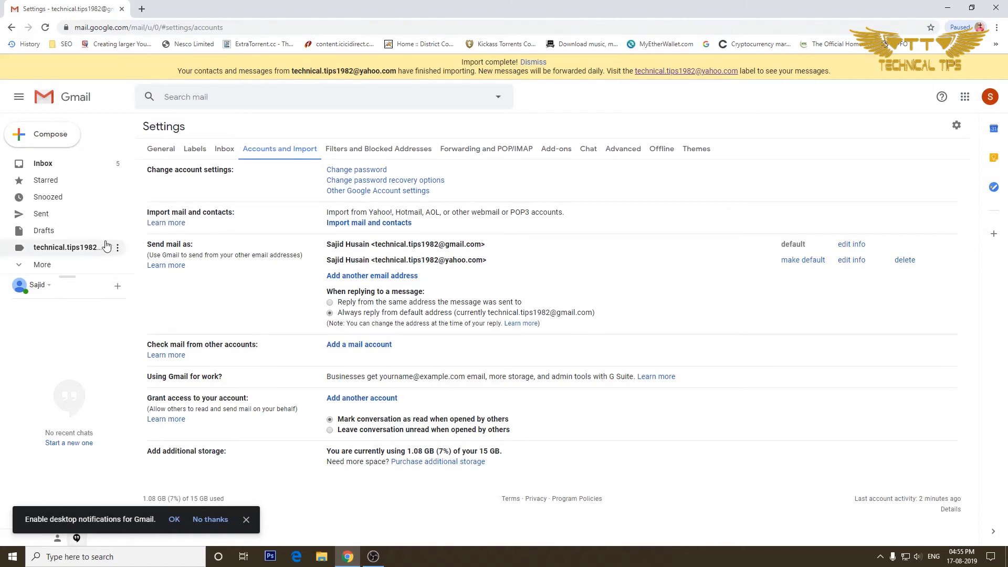
- Remove the Yahoo address label from Gmail, confirm the deletion, and close Chrome
left_click(50, 166)
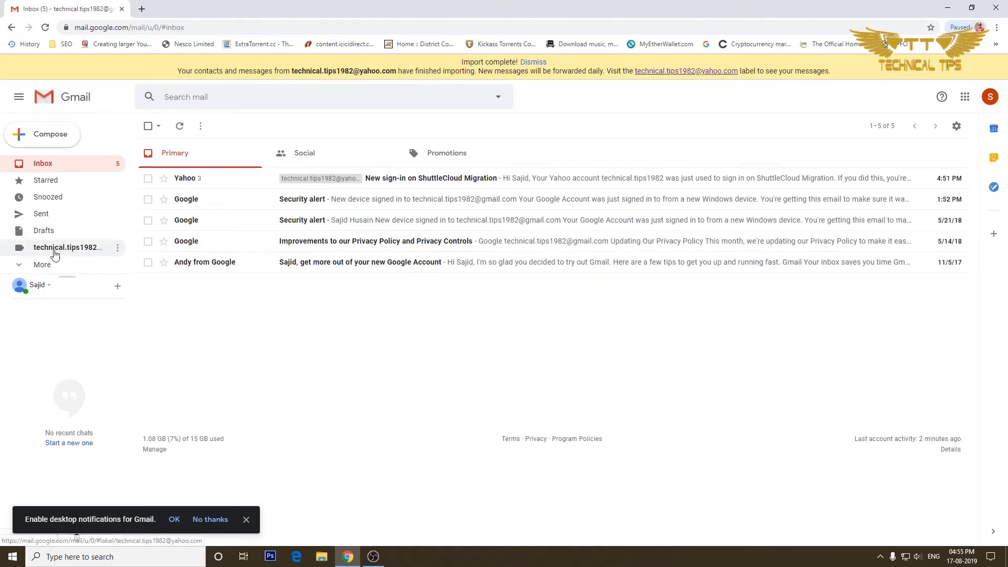
left_click(118, 248)
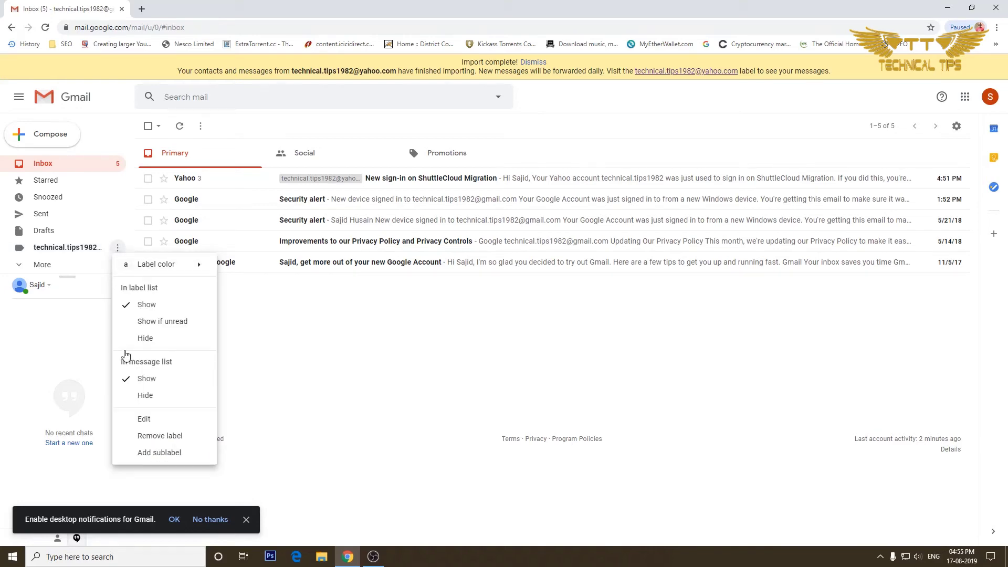
left_click(145, 437)
left_click(602, 328)
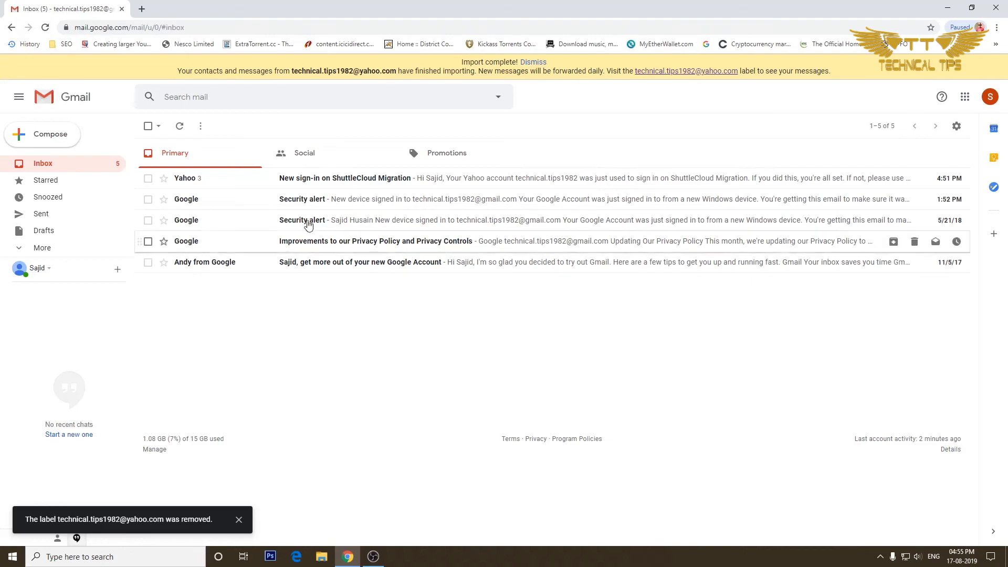
left_click(993, 5)
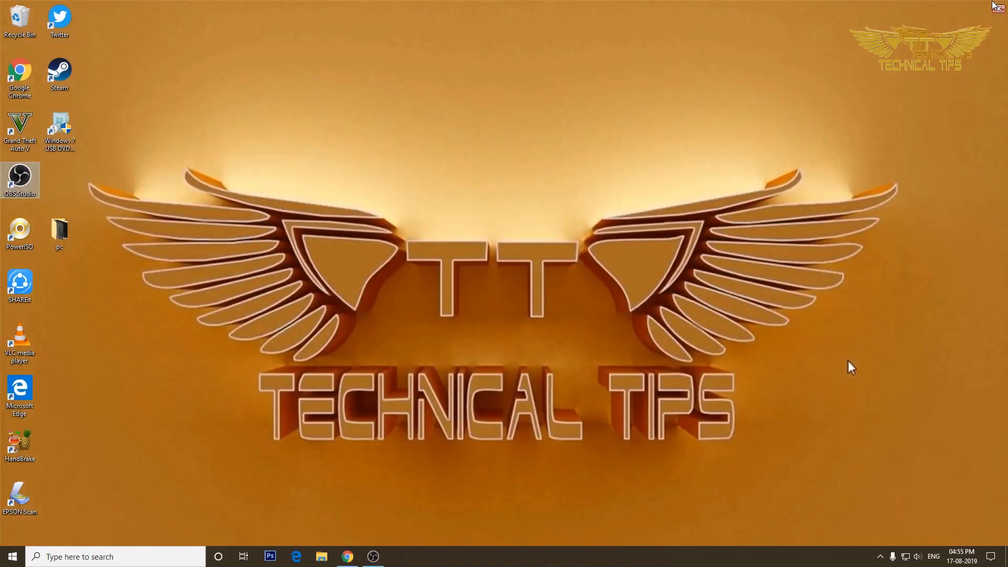